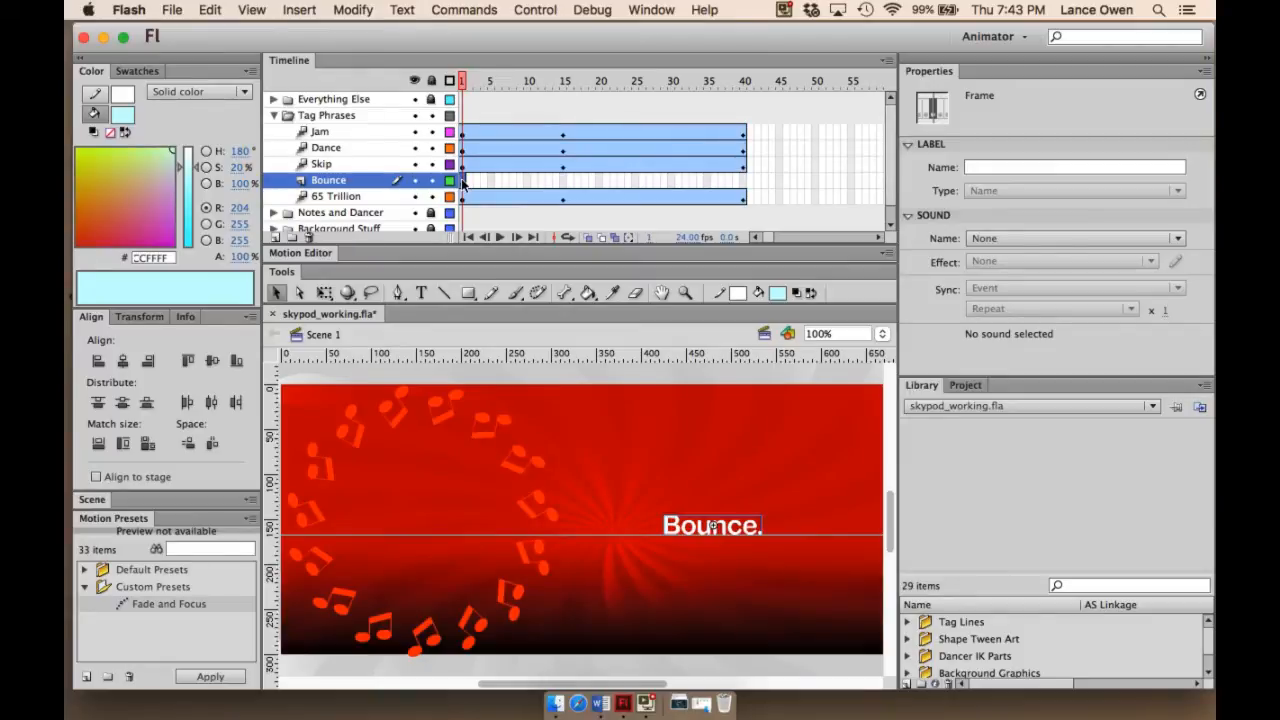
Step: Create a motion tween on the Bounce layer and extend its span to frame 40
right_click(463, 180)
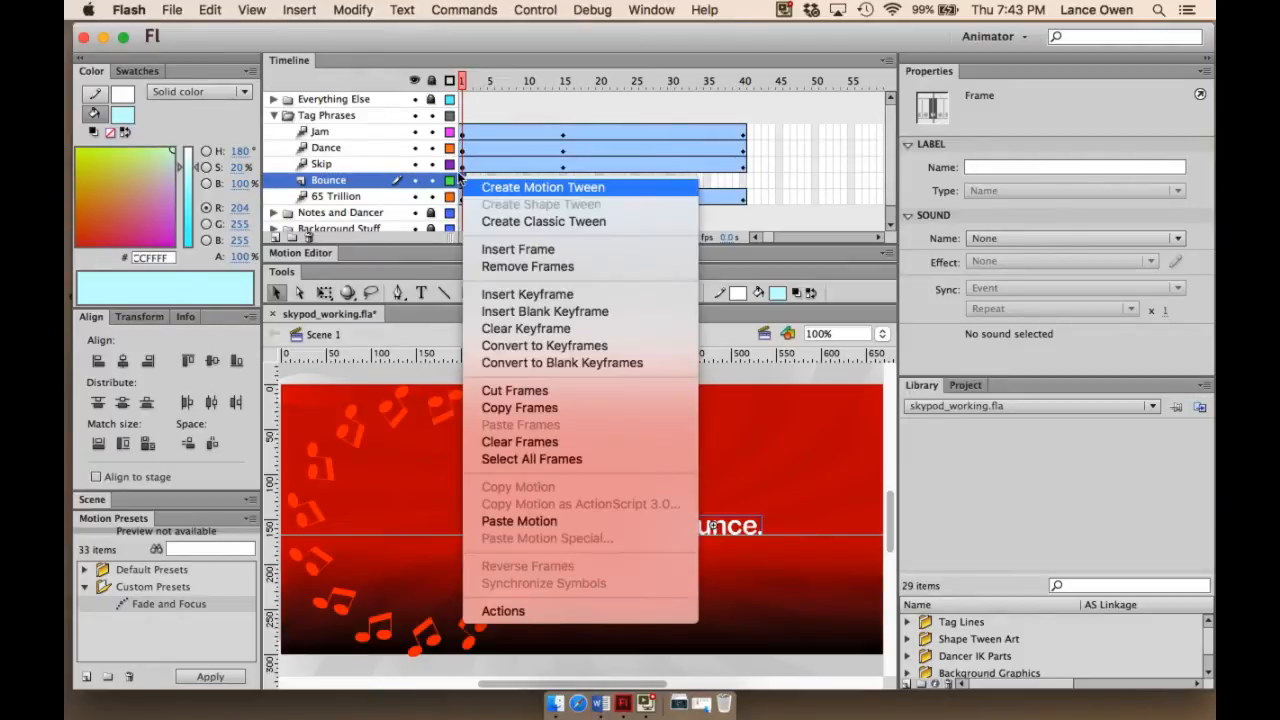
click(528, 187)
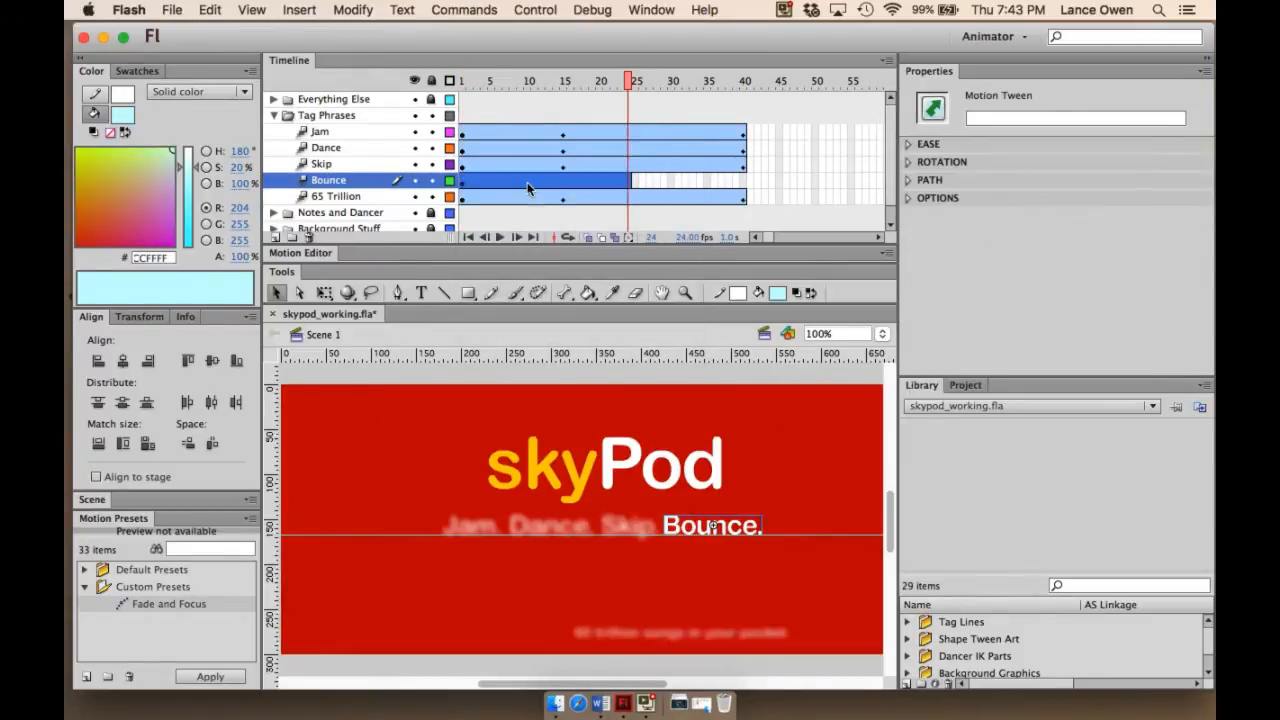
click(801, 164)
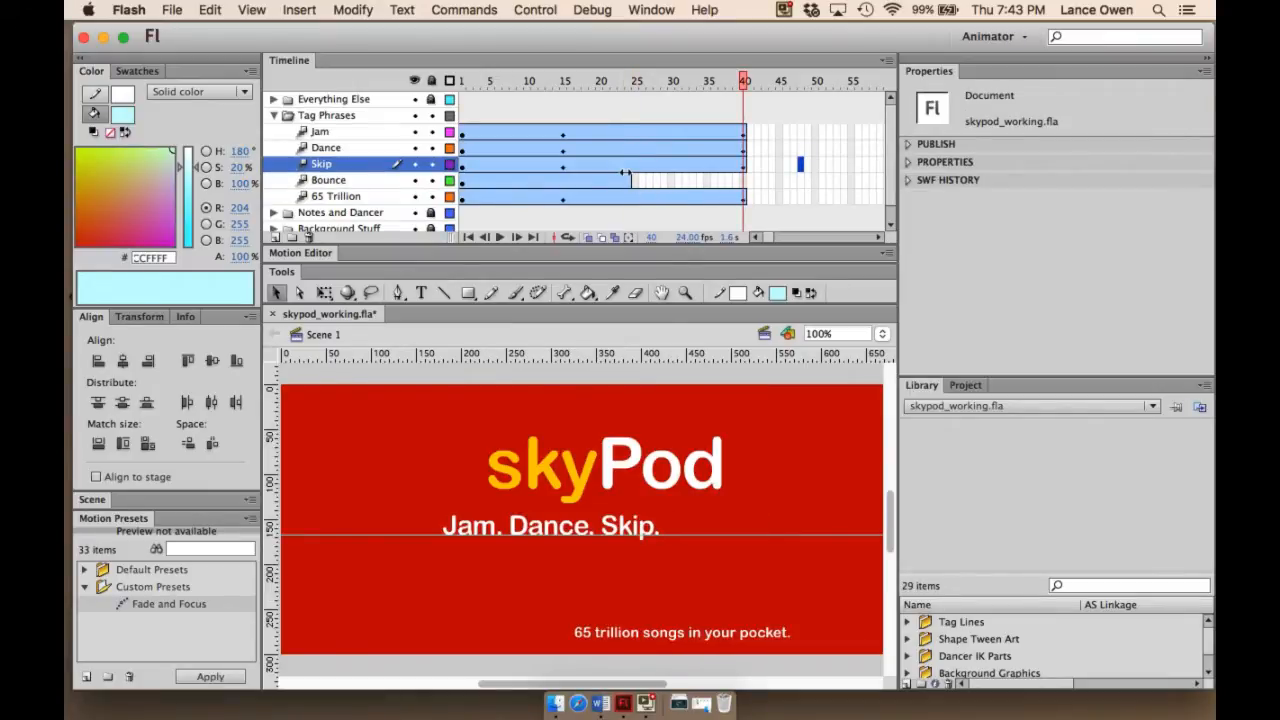
drag(627, 174, 745, 176)
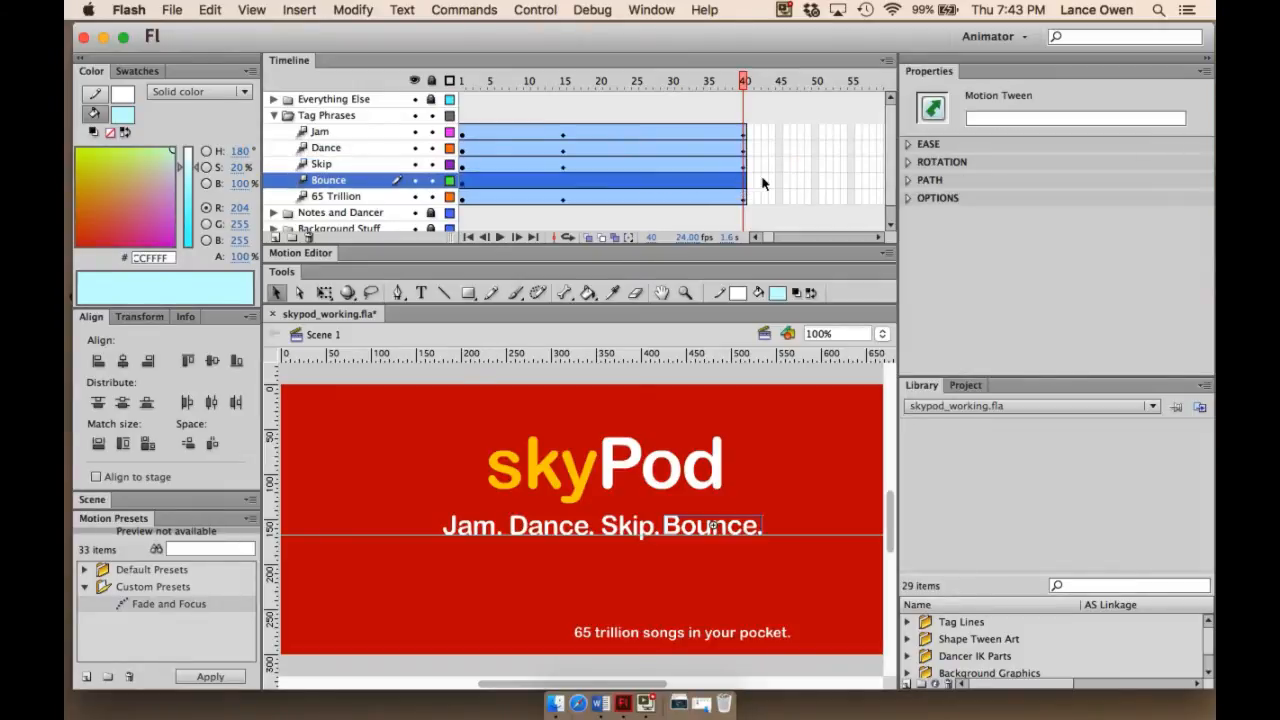
click(764, 182)
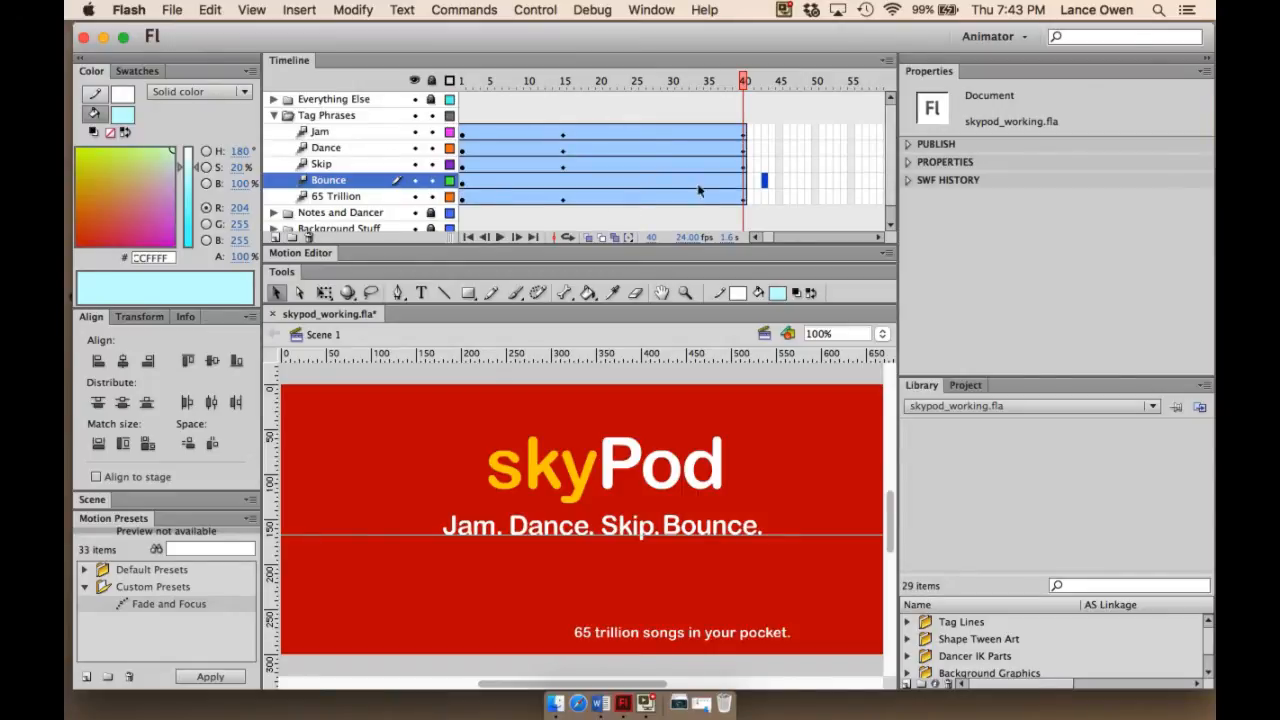
Step: Insert a Position keyframe at frame 40 of the Bounce layer's tween
drag(743, 80, 636, 82)
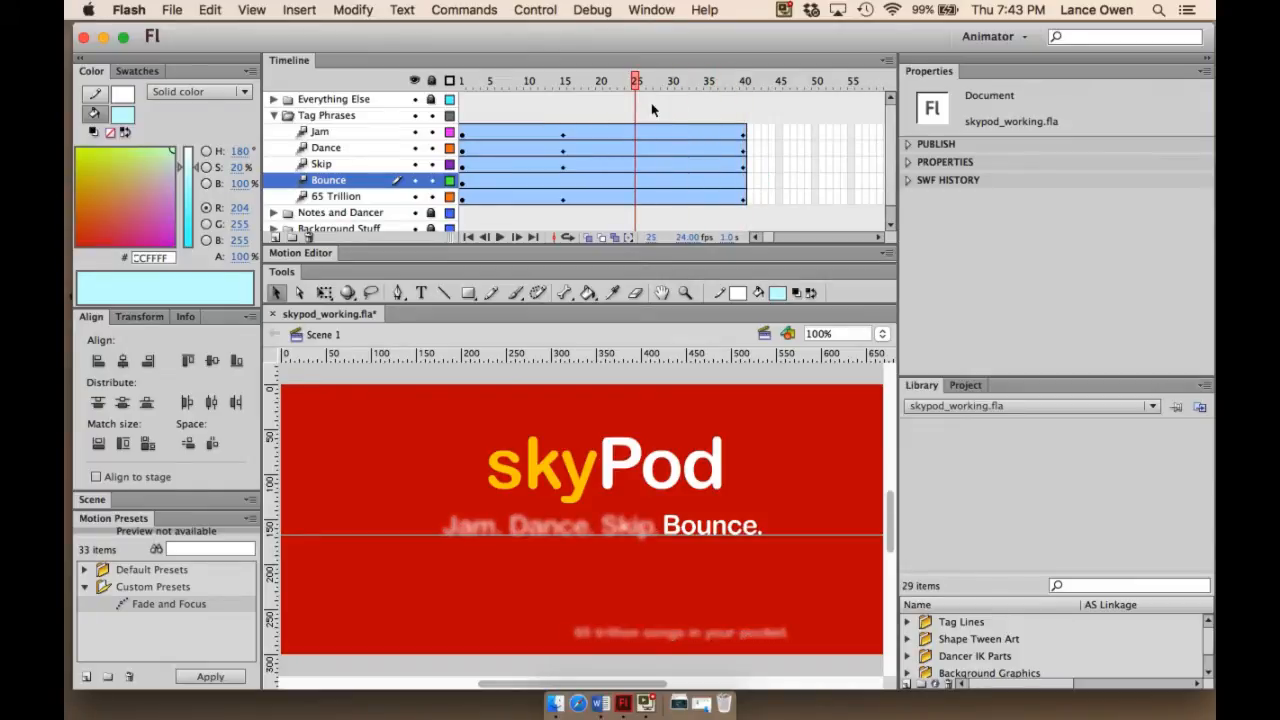
click(743, 187)
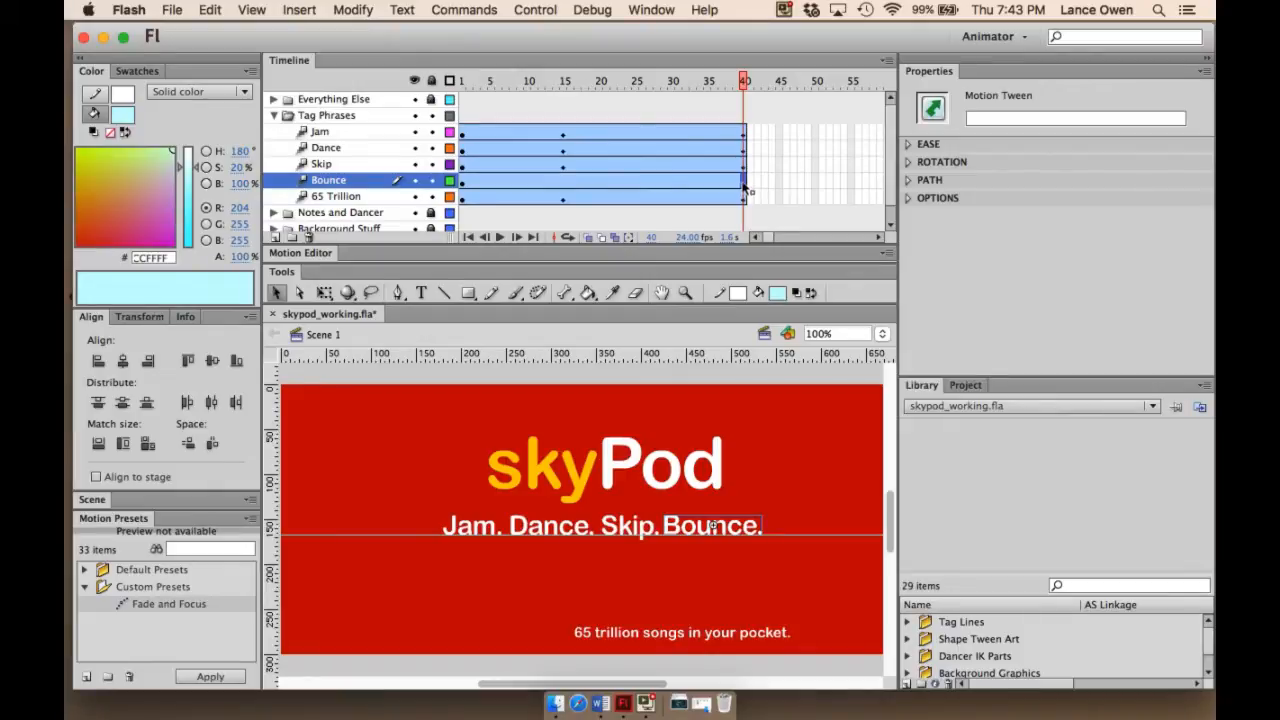
right_click(741, 183)
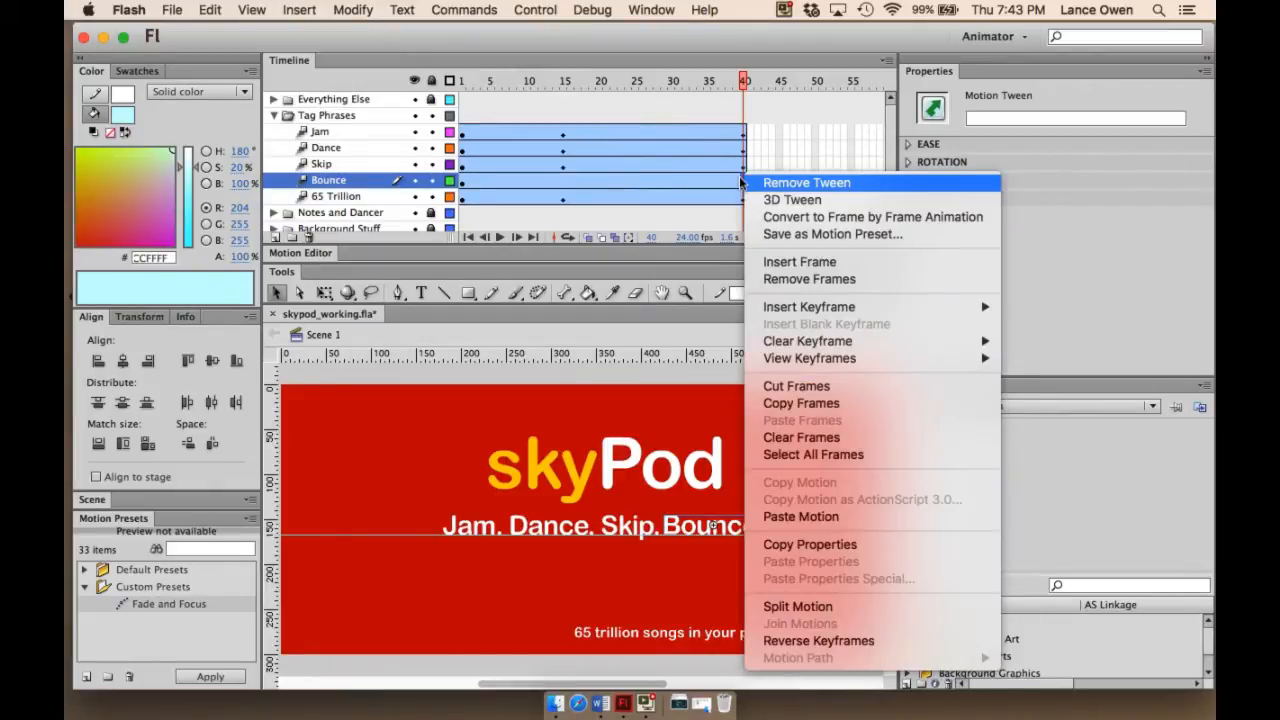
mouse_move(828, 308)
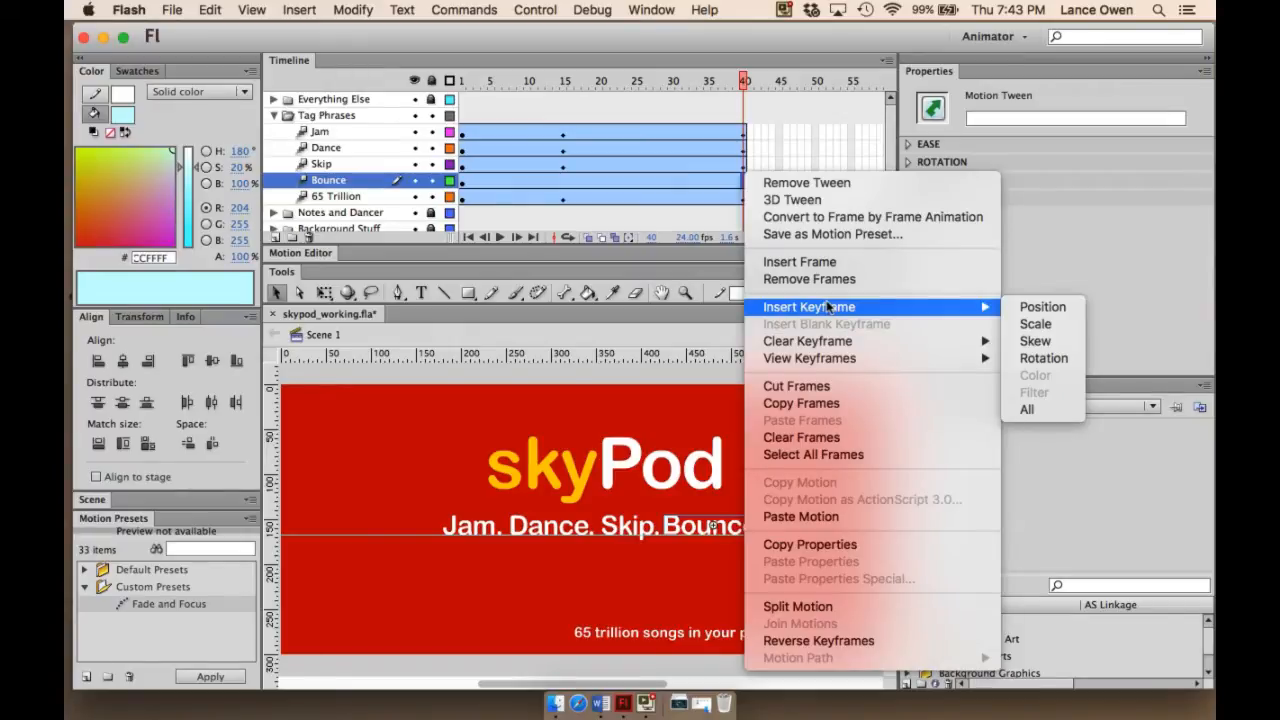
click(1040, 308)
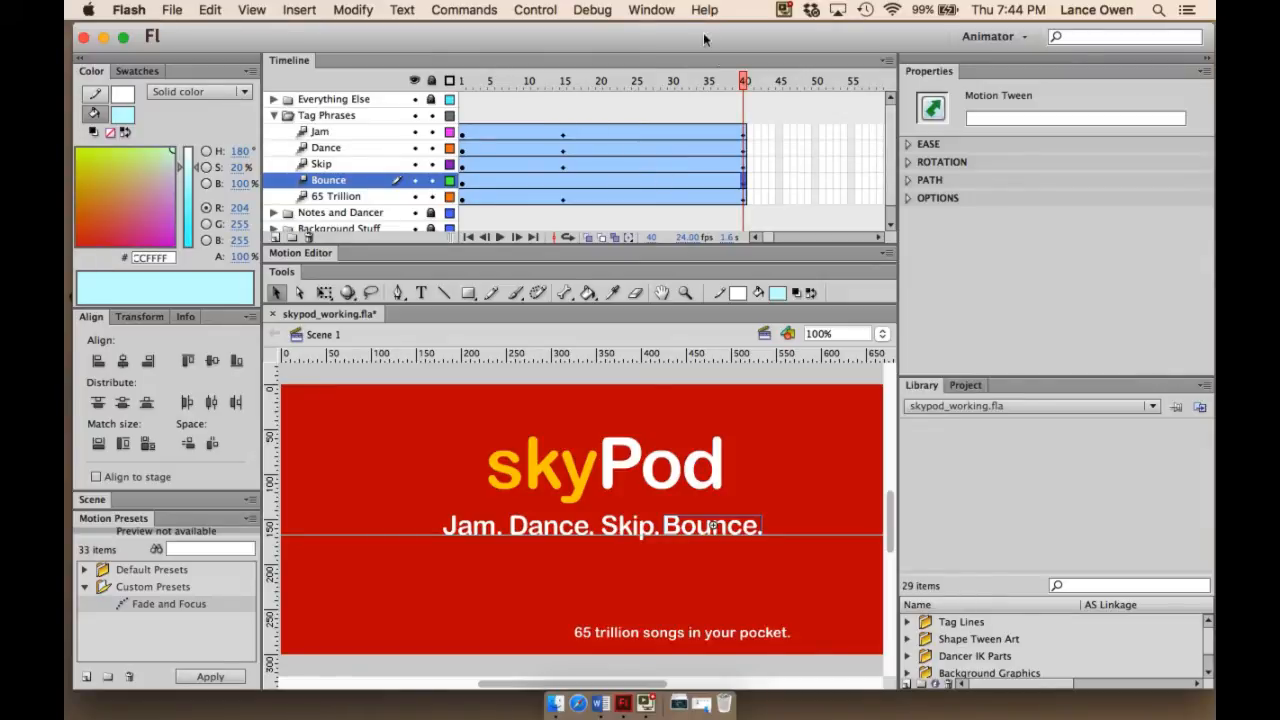
Step: At frame 1, move the Bounce text straight up to just above the stage's top edge, and play the animation
drag(744, 80, 458, 80)
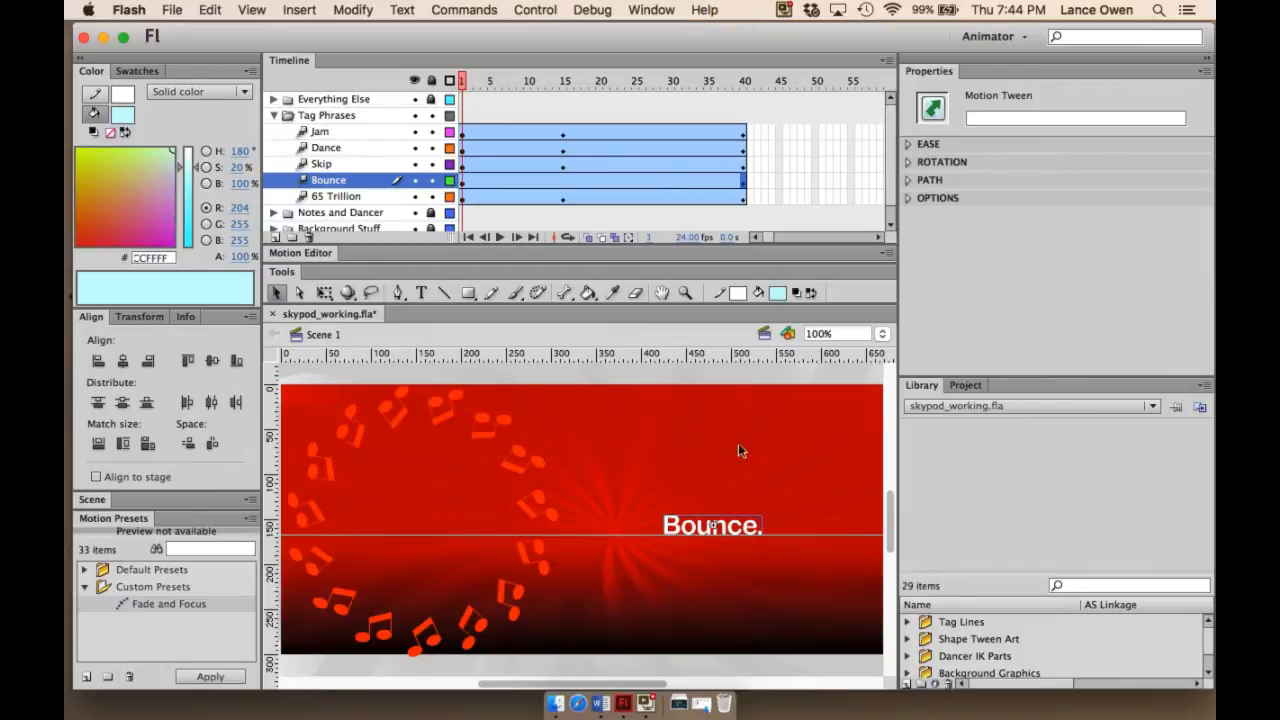
click(722, 530)
drag(728, 528, 716, 373)
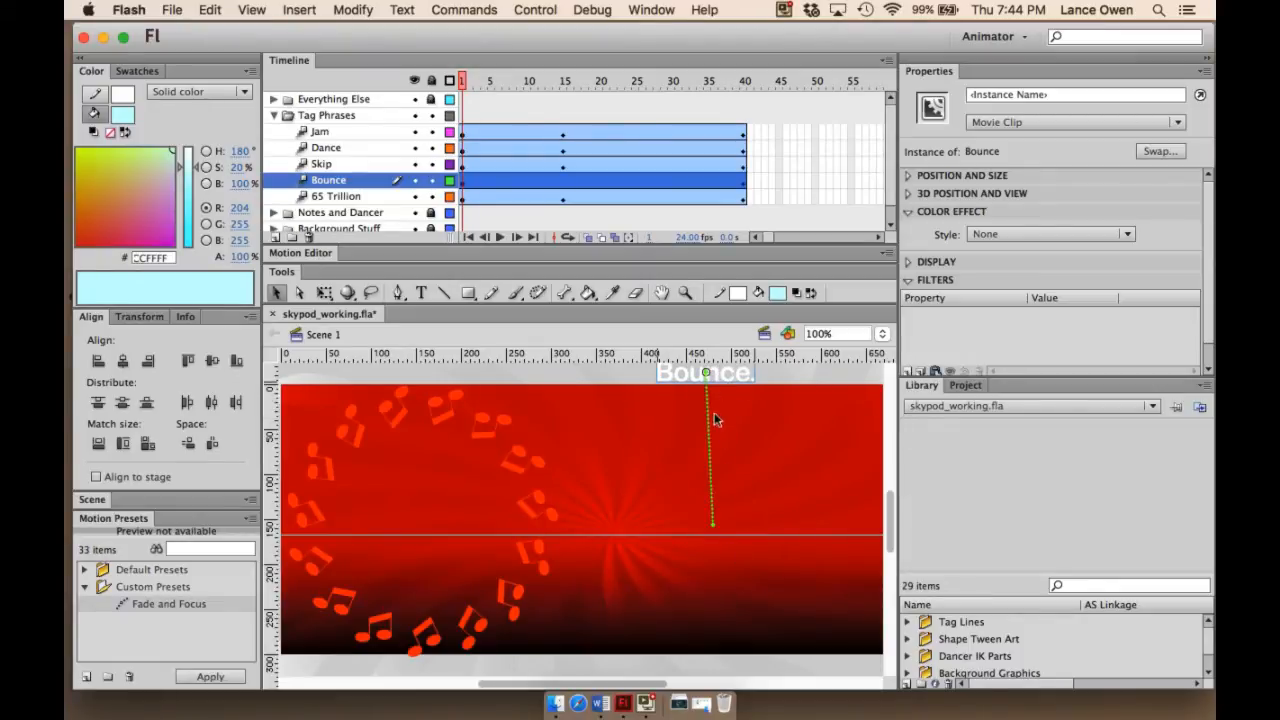
drag(722, 374, 731, 377)
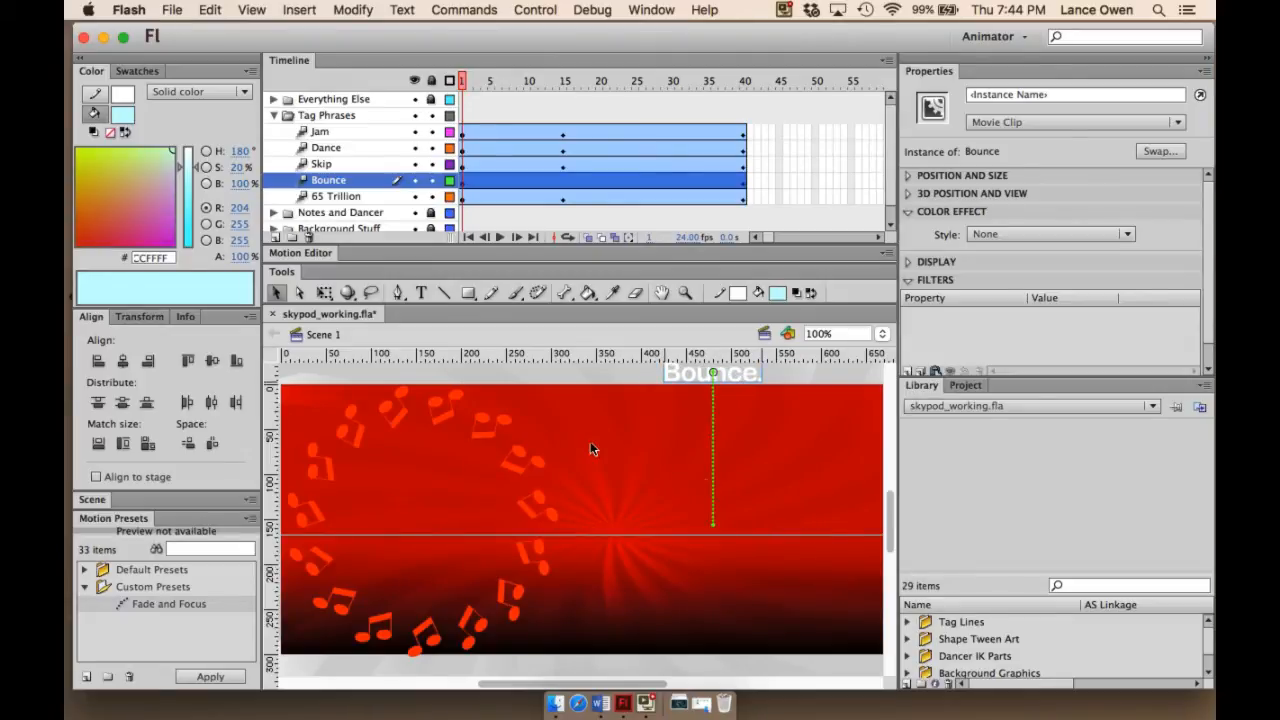
click(498, 236)
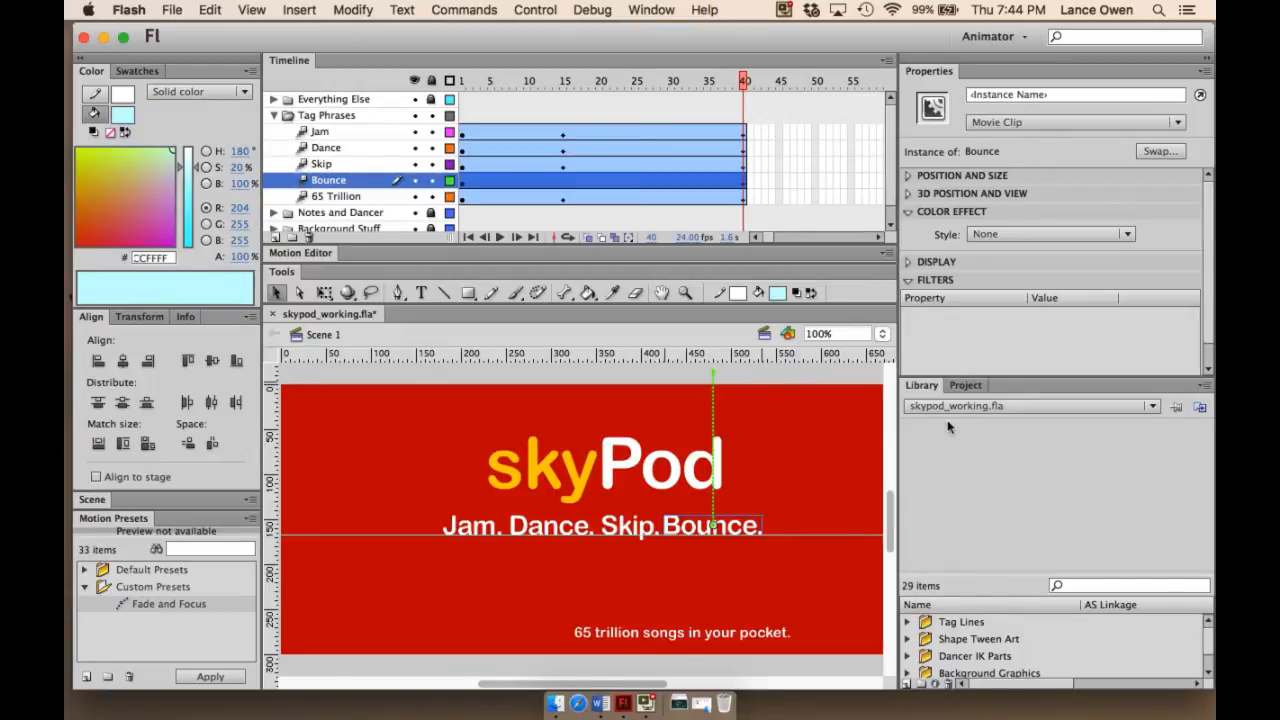
Step: Open the Bounce tween in the Motion Editor and add a Bounce In ease to its list of eases
click(299, 254)
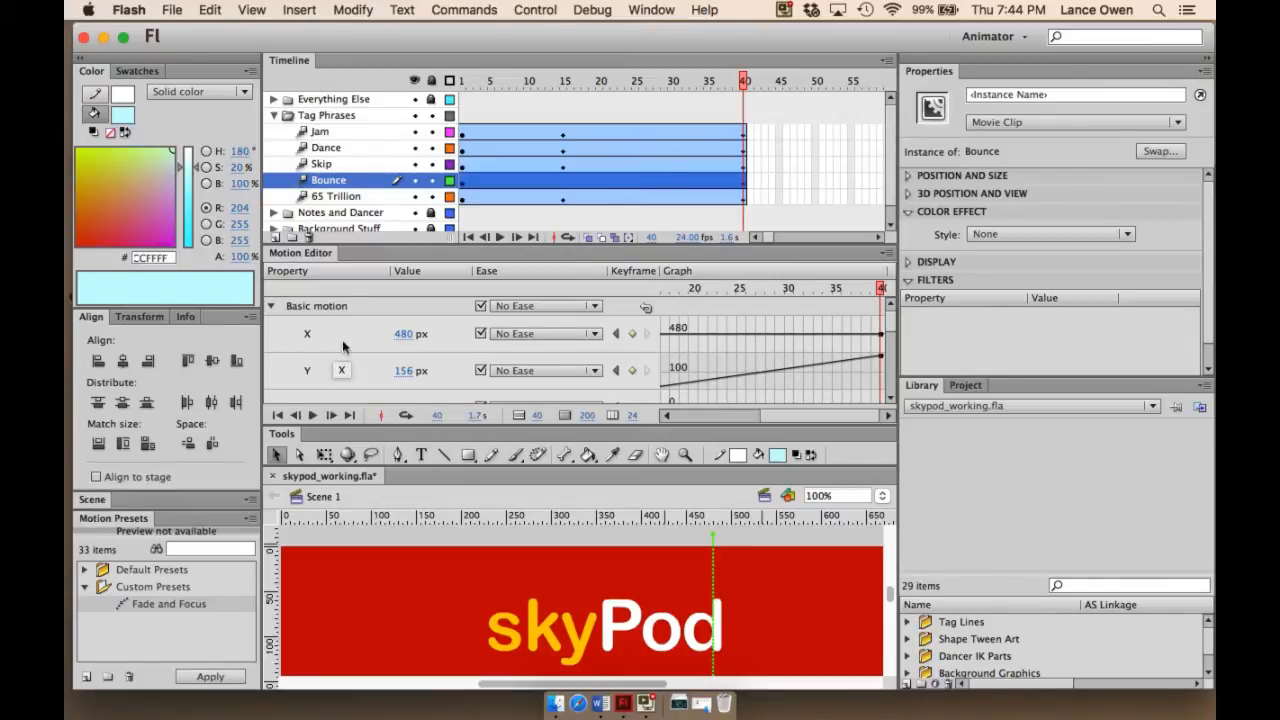
mouse_move(877, 288)
mouse_down()
mouse_move(745, 289)
mouse_move(765, 290)
mouse_move(703, 306)
mouse_move(709, 294)
mouse_move(868, 305)
mouse_up()
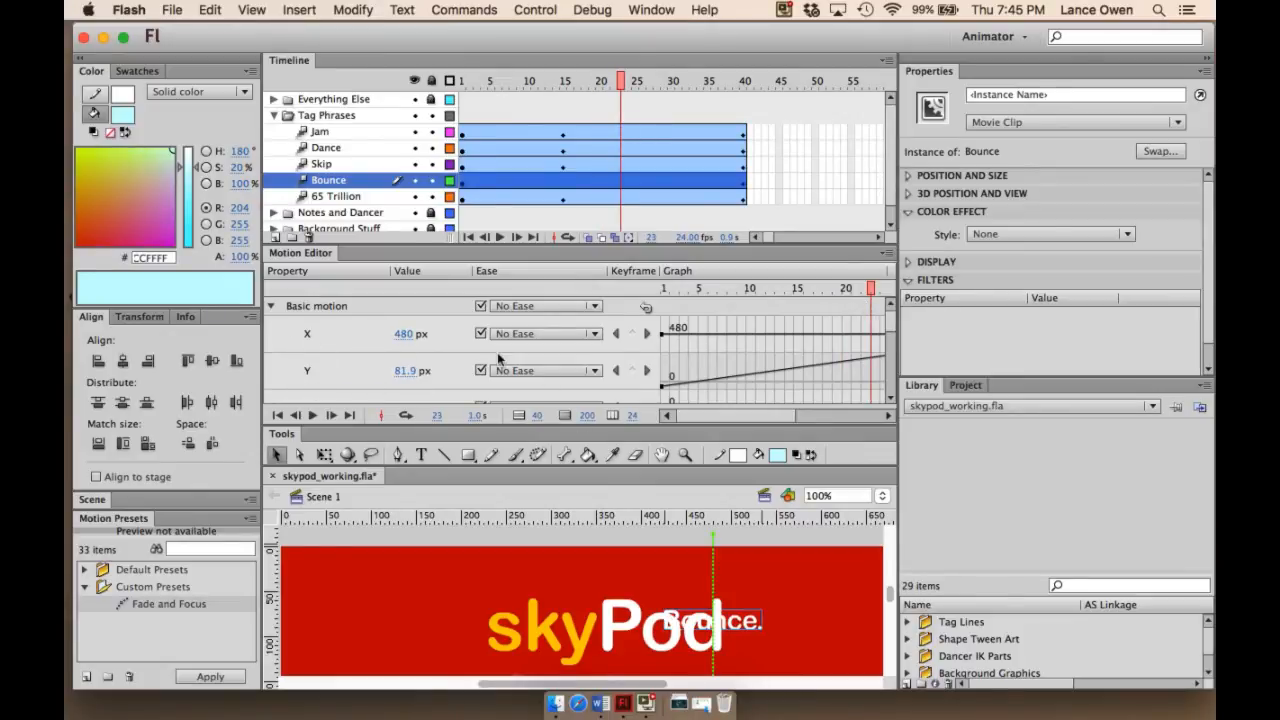
scroll(886, 325, down, 5)
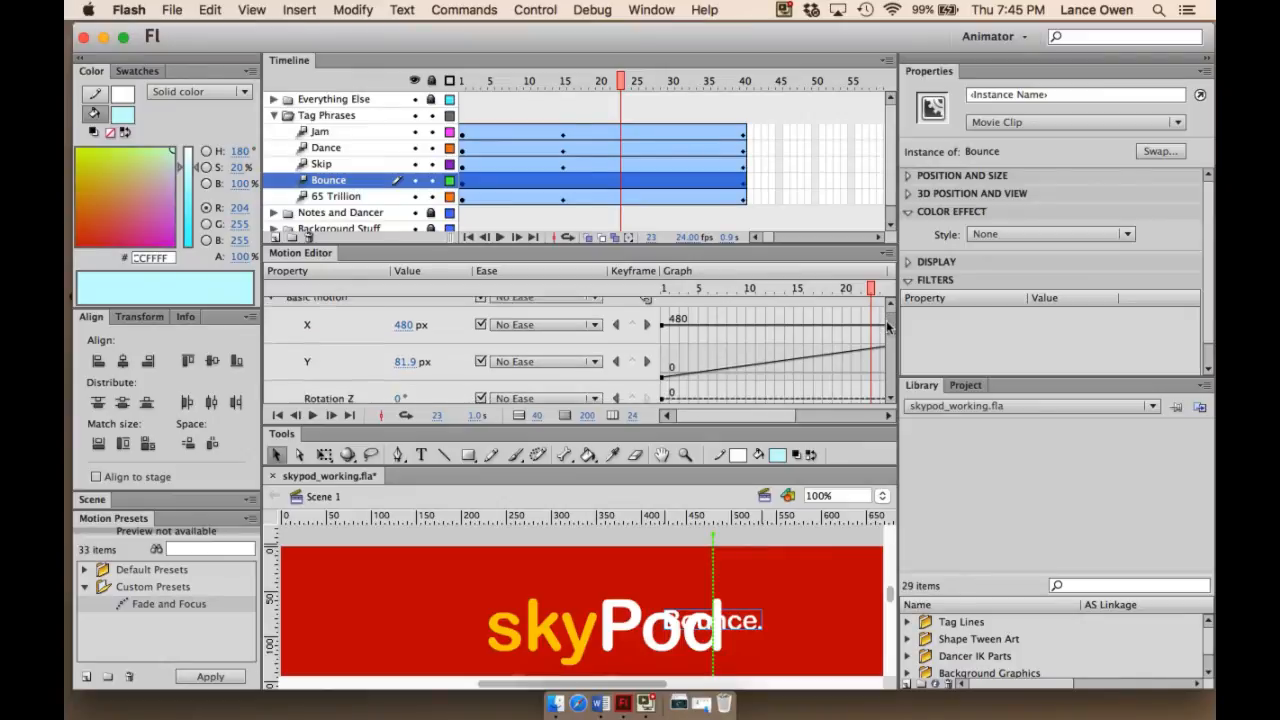
scroll(888, 340, down, 2)
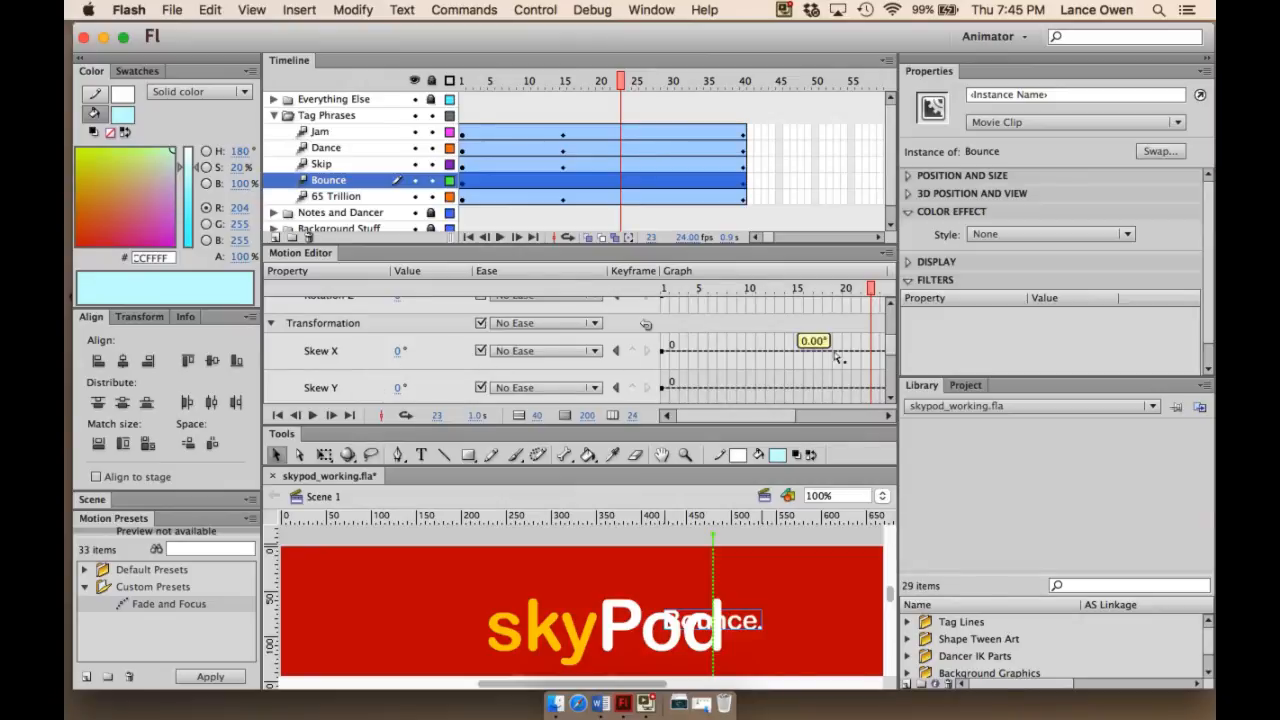
drag(885, 344, 882, 384)
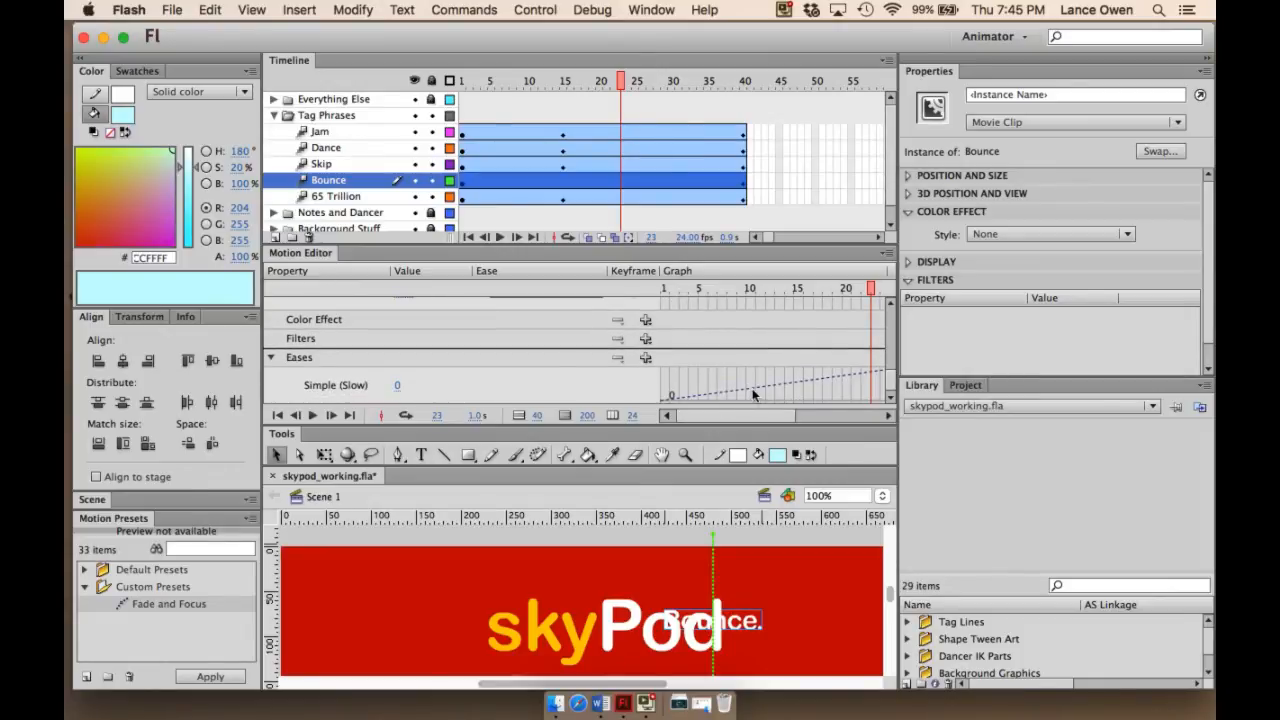
click(645, 359)
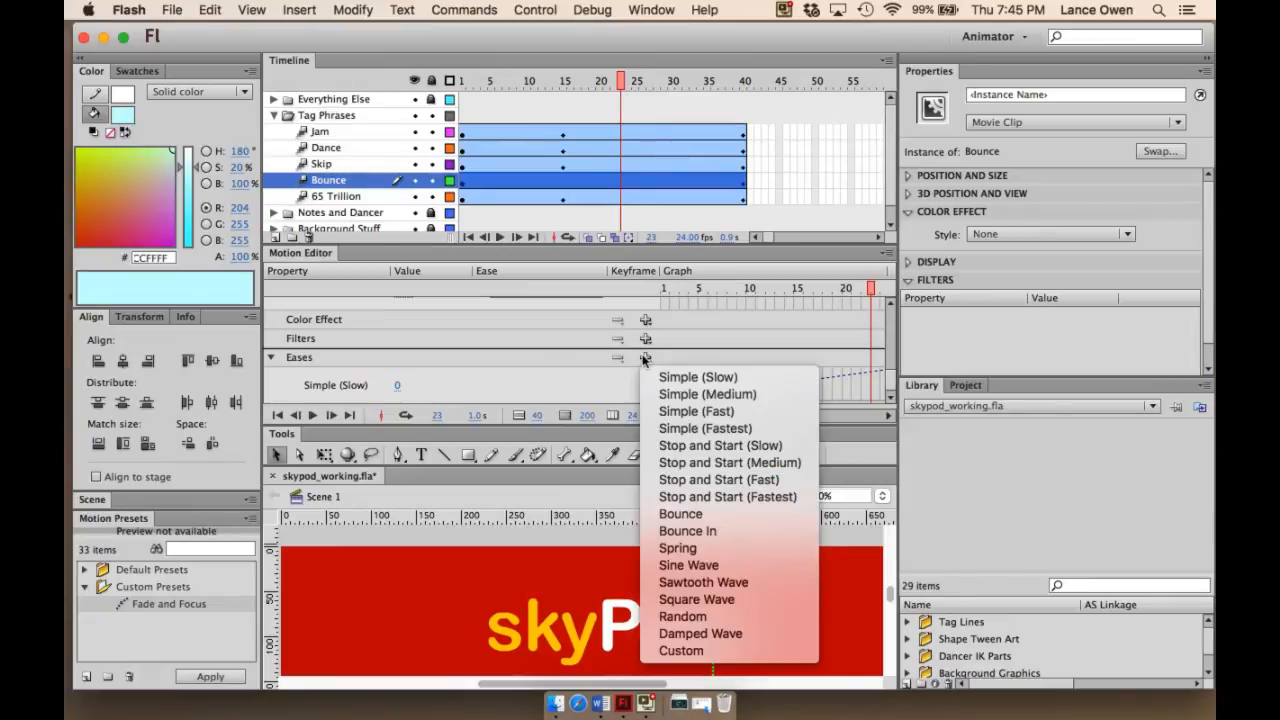
click(709, 533)
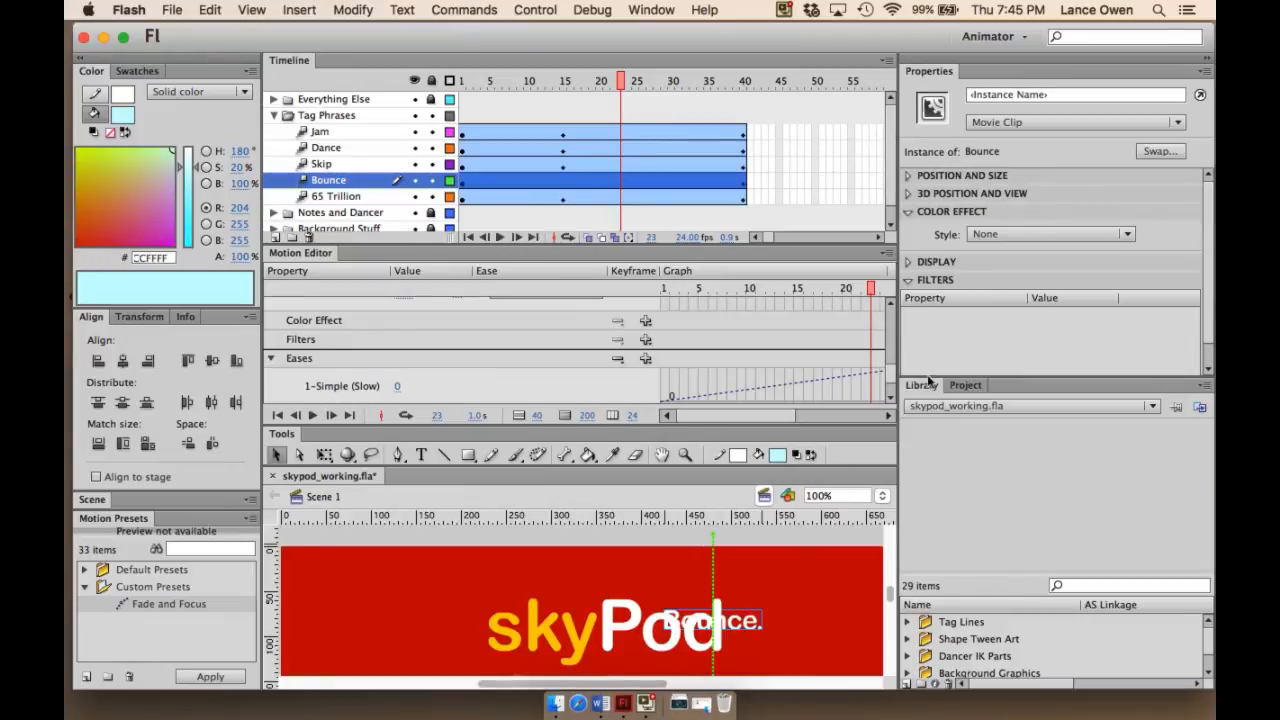
Step: Apply the Bounce In ease to the tween's X and Y motion and collapse the Motion Editor
drag(888, 378, 888, 296)
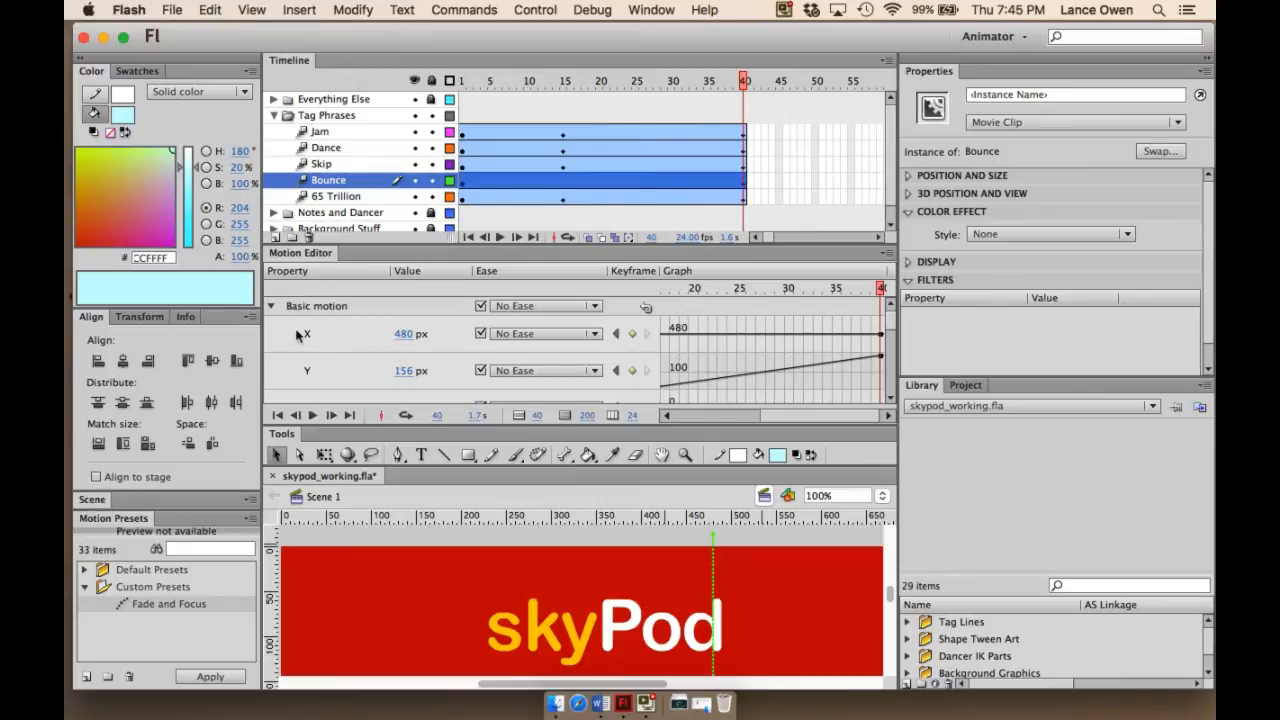
click(593, 334)
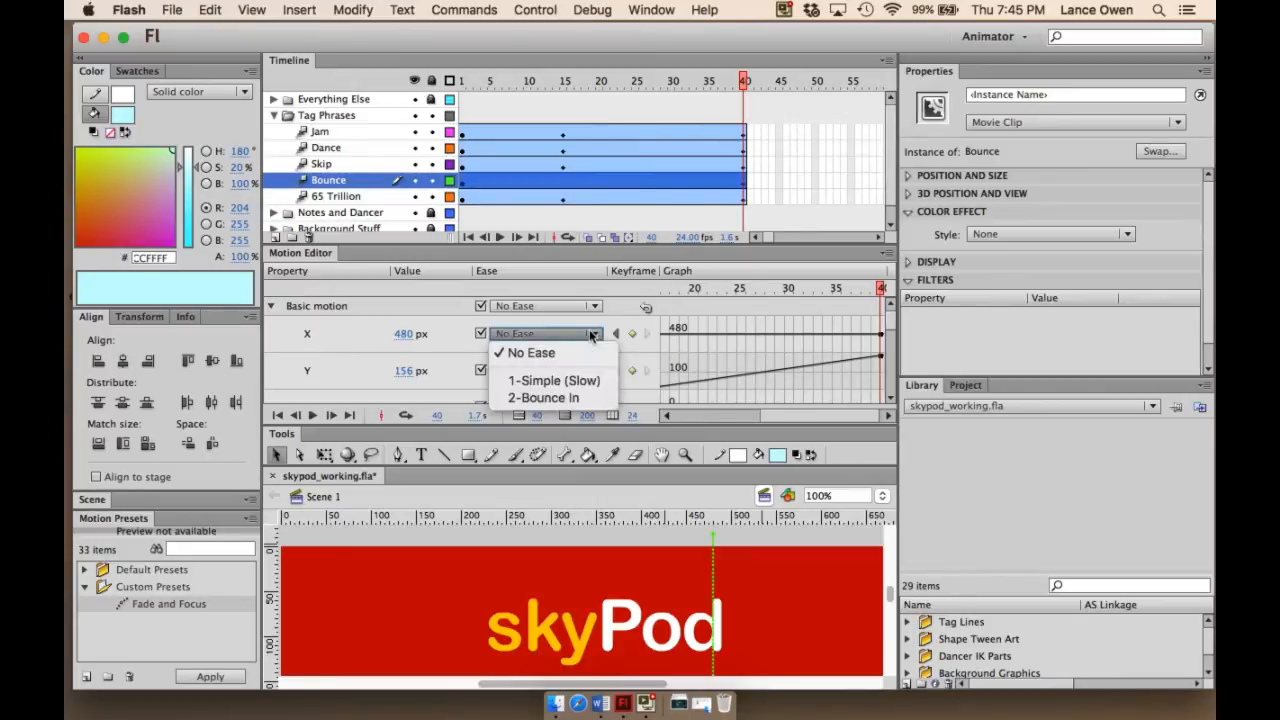
click(545, 397)
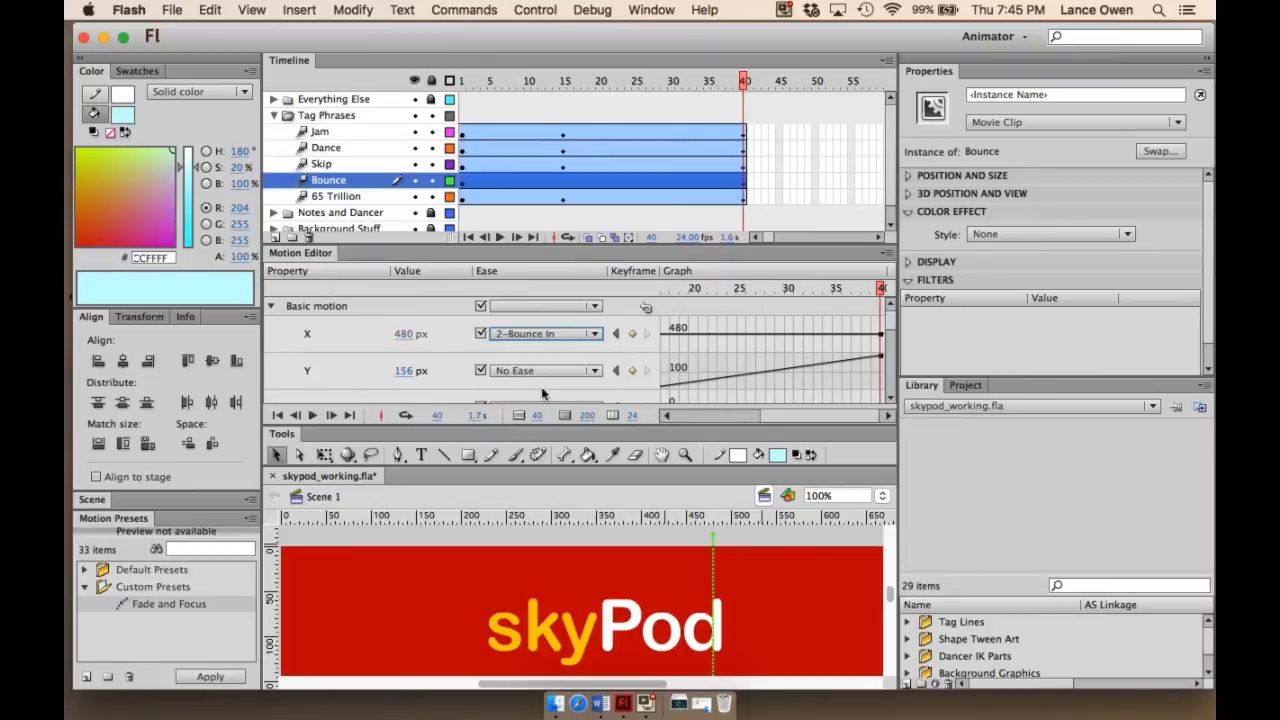
click(597, 371)
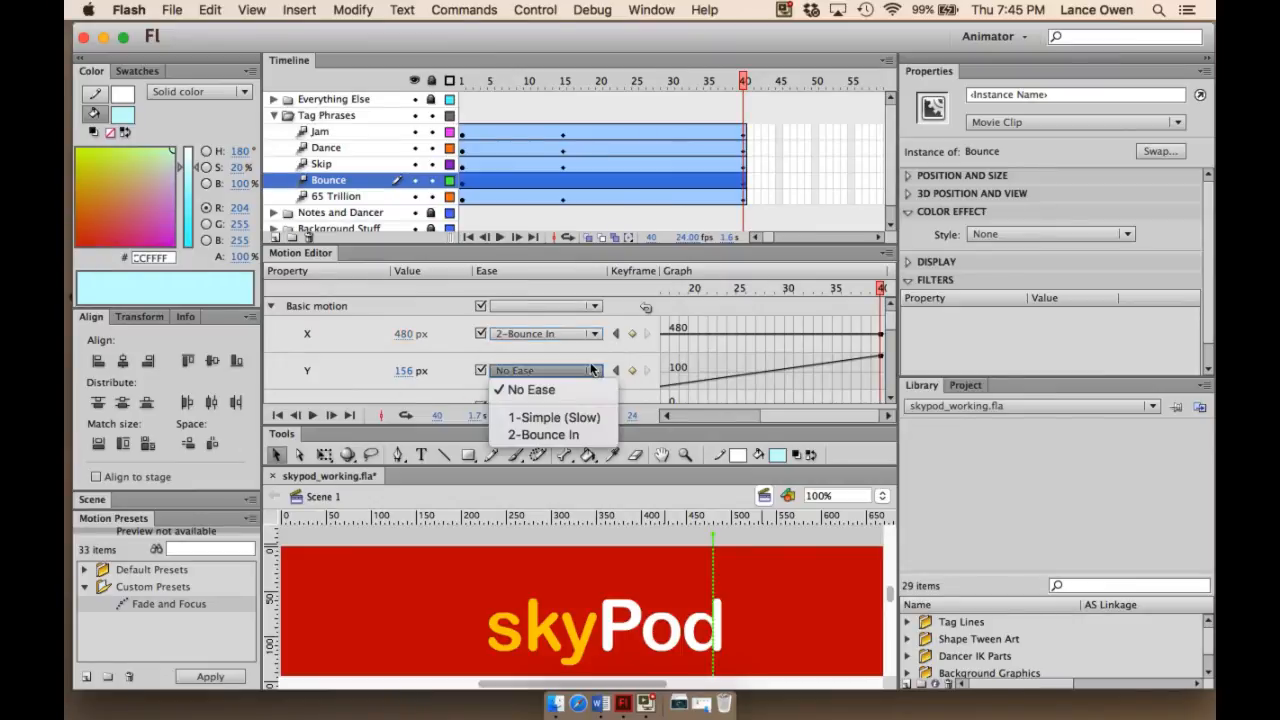
click(540, 435)
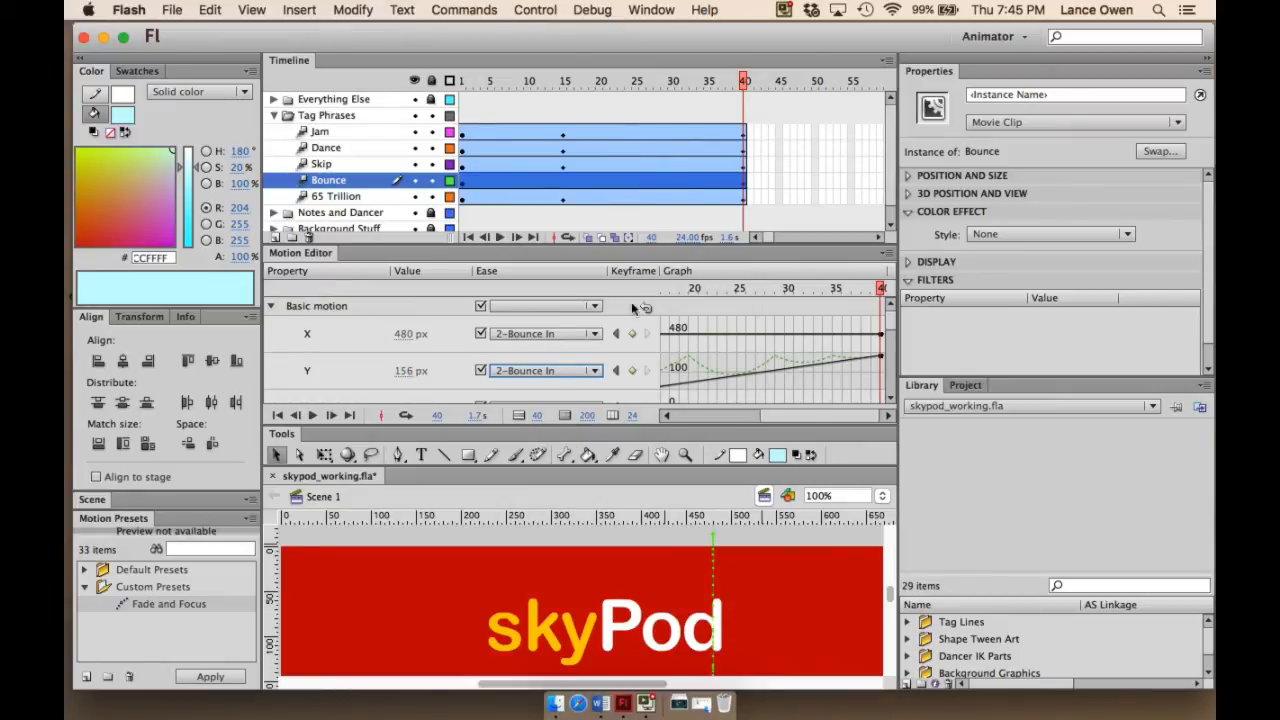
double_click(297, 254)
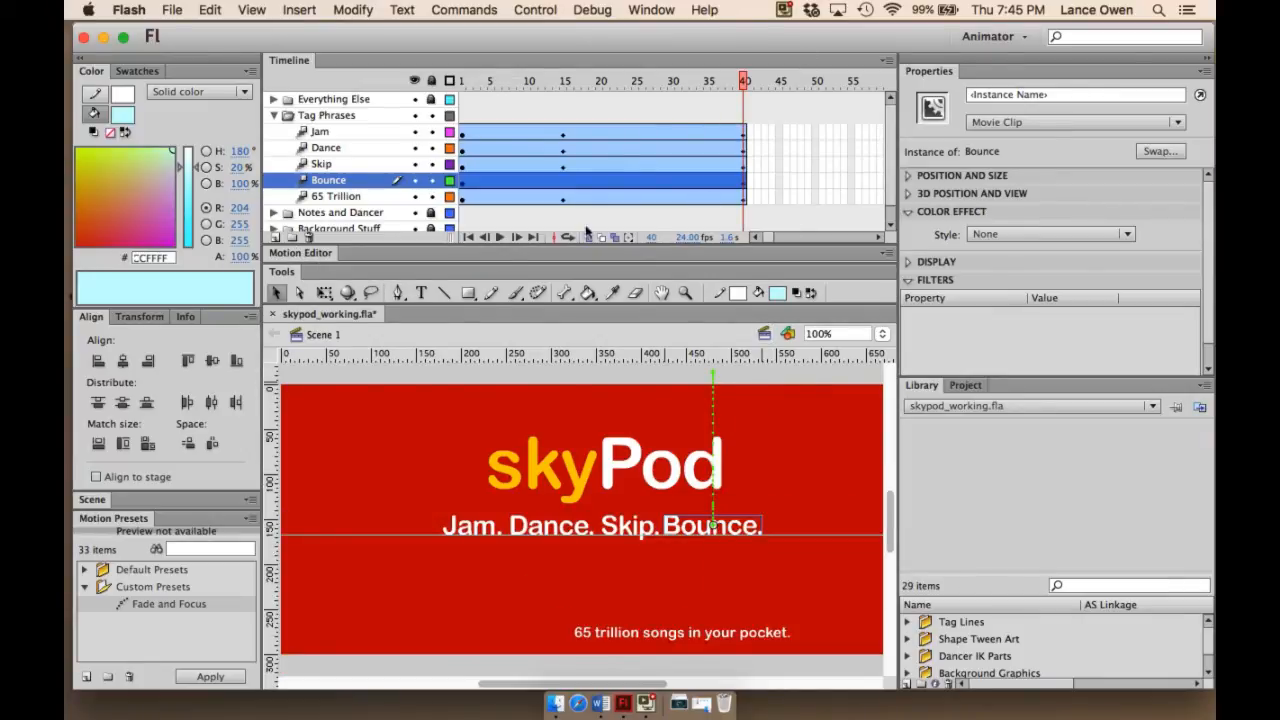
Step: Play the animation from the first frame to check the Bounce text's motion
click(467, 237)
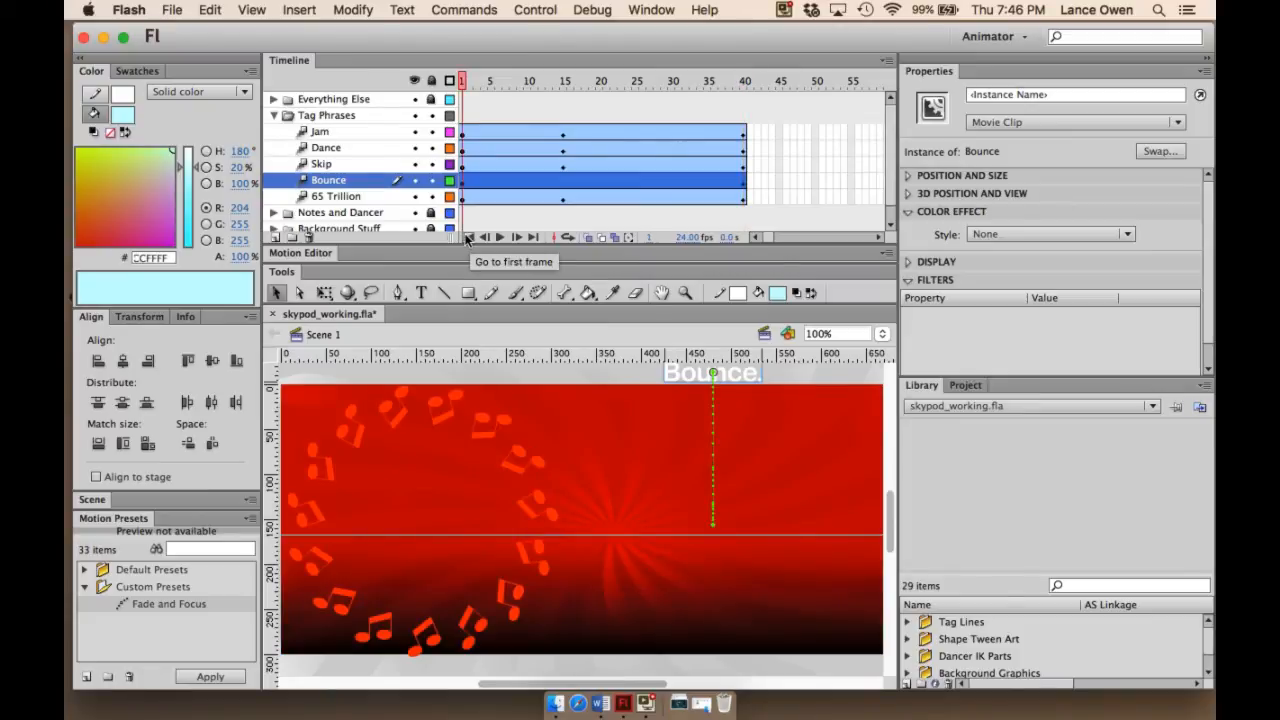
click(499, 237)
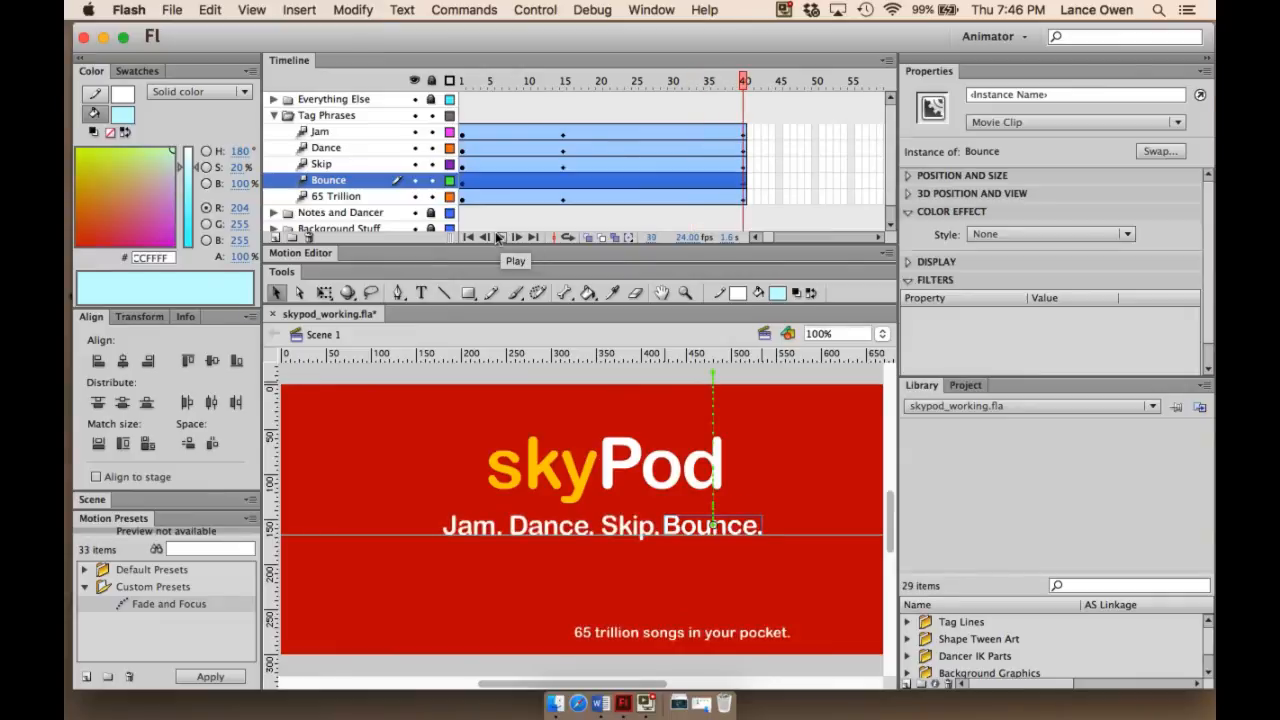
click(499, 237)
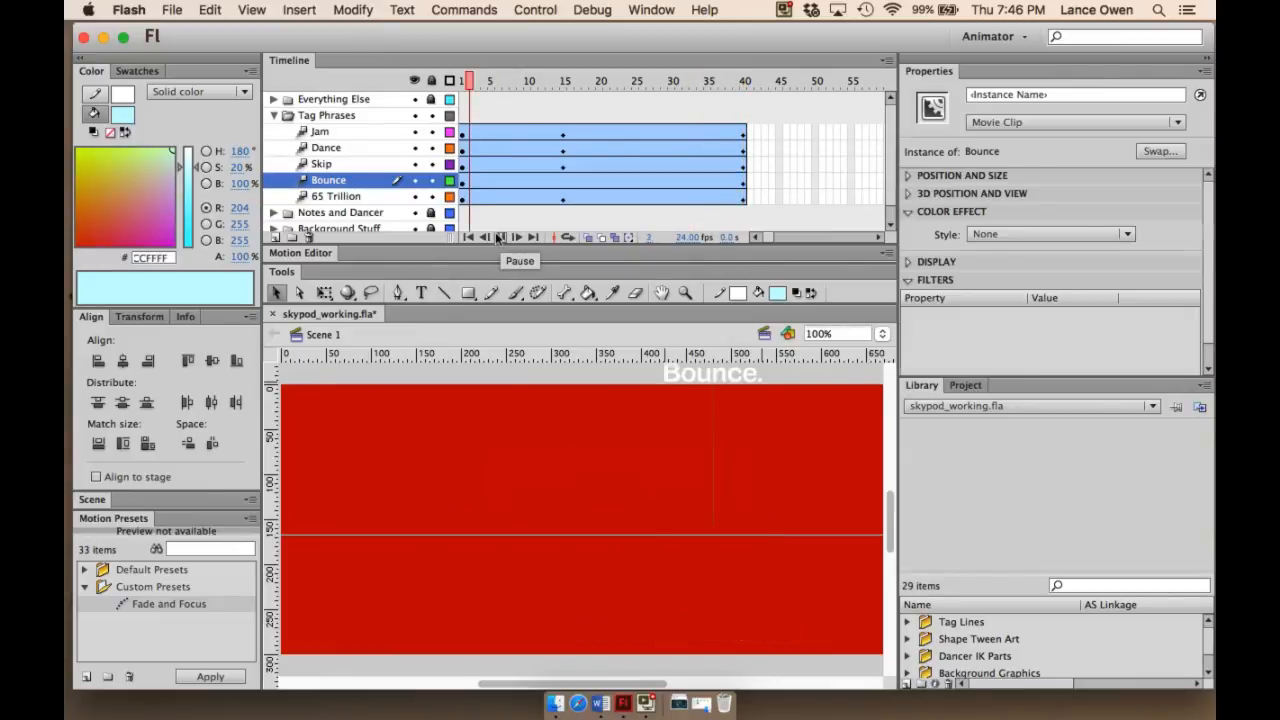